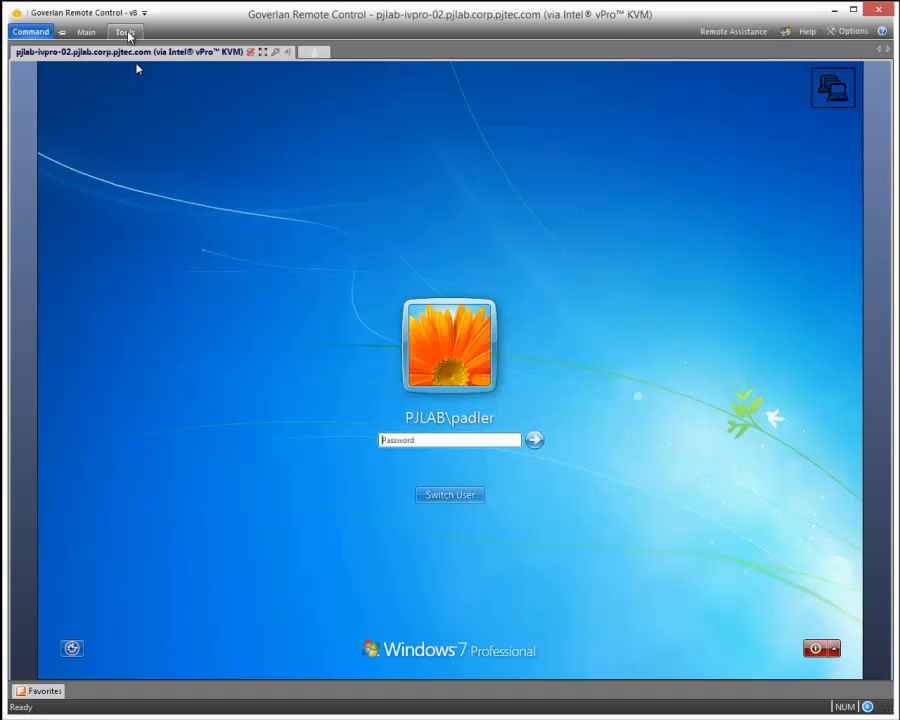
# - Open the power options for the connected remote machine pjlab-ivpro-02
pyautogui.click(88, 32)
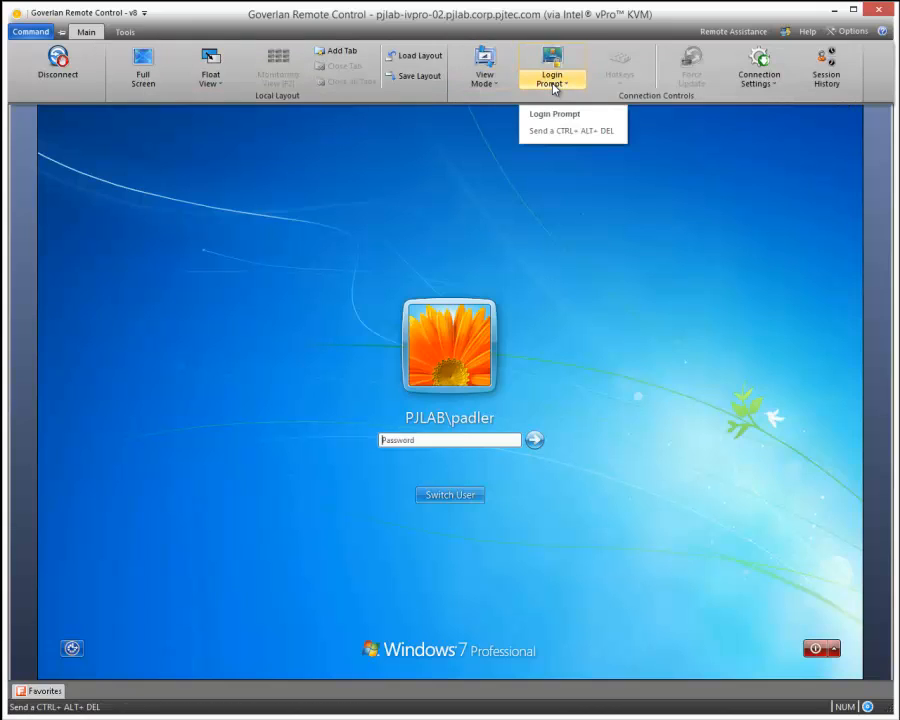
pyautogui.click(553, 89)
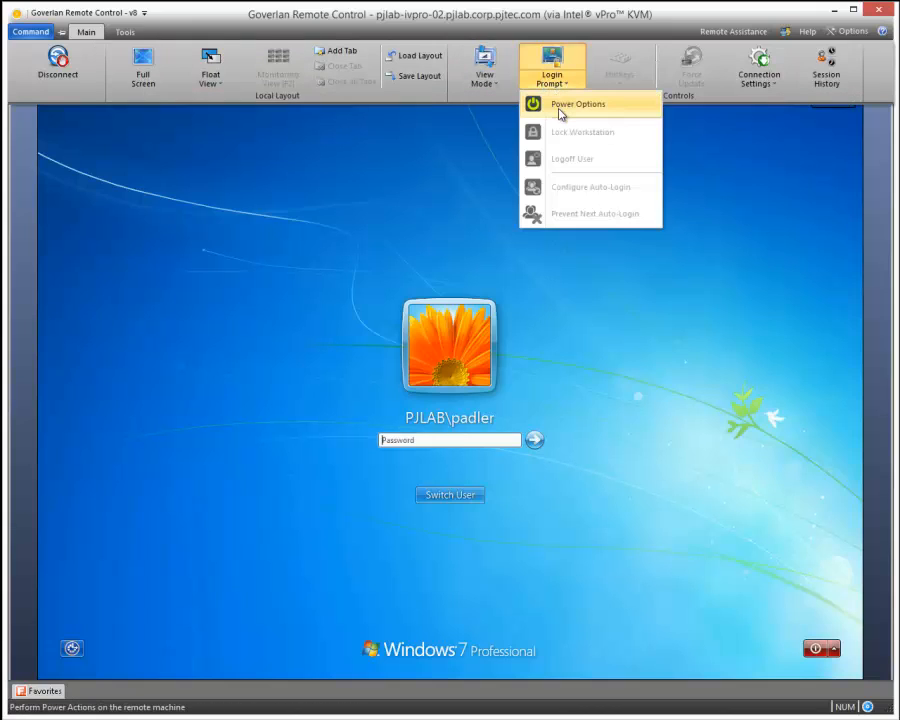
pyautogui.click(560, 106)
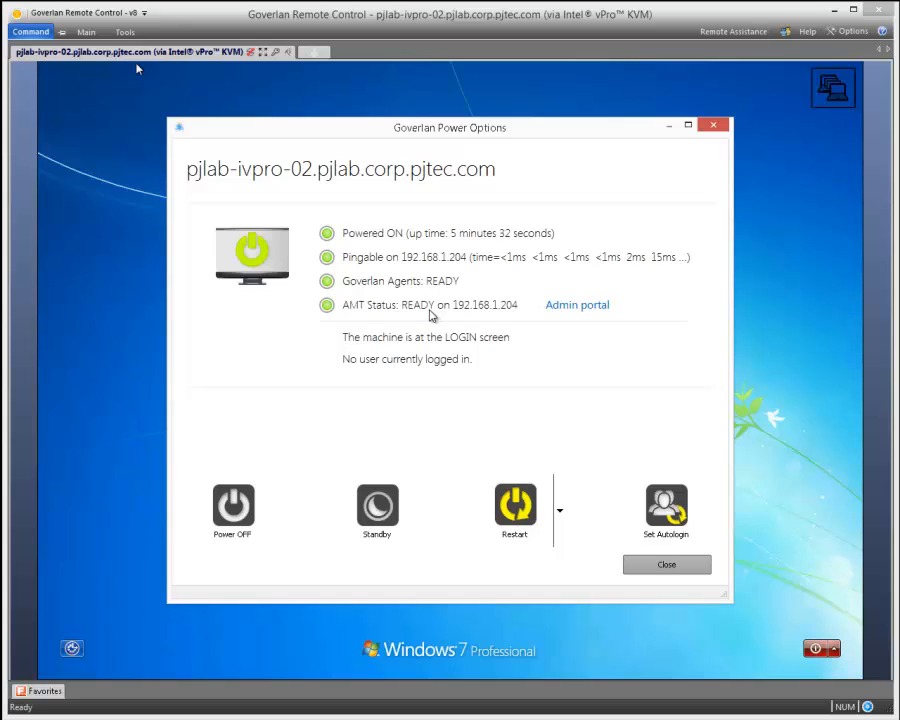
# - Open the machine's Intel AMT admin portal and log on as admin with the account password
pyautogui.click(578, 308)
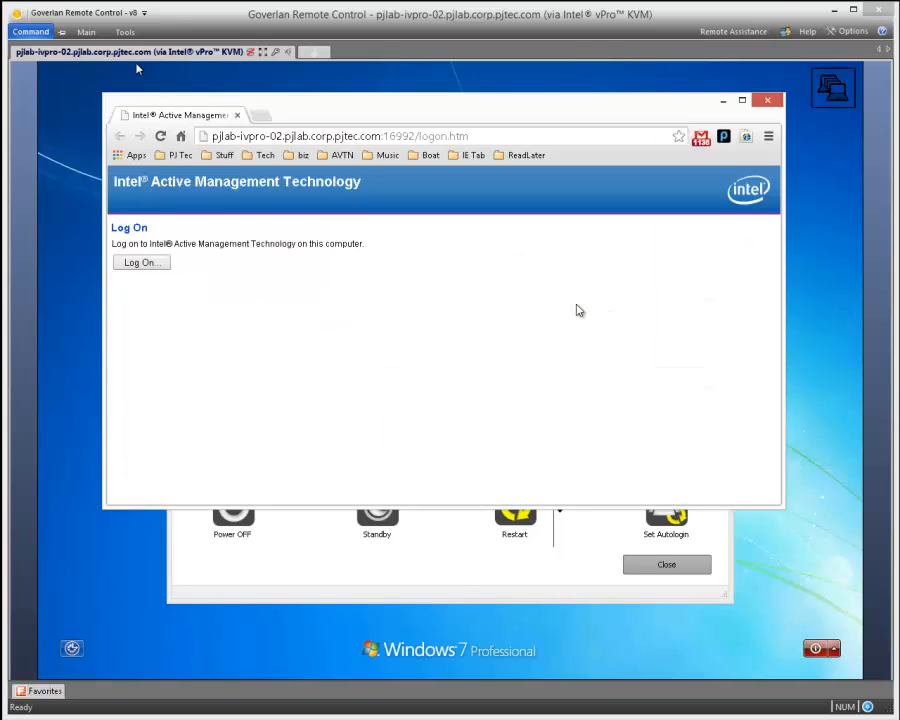
pyautogui.click(143, 263)
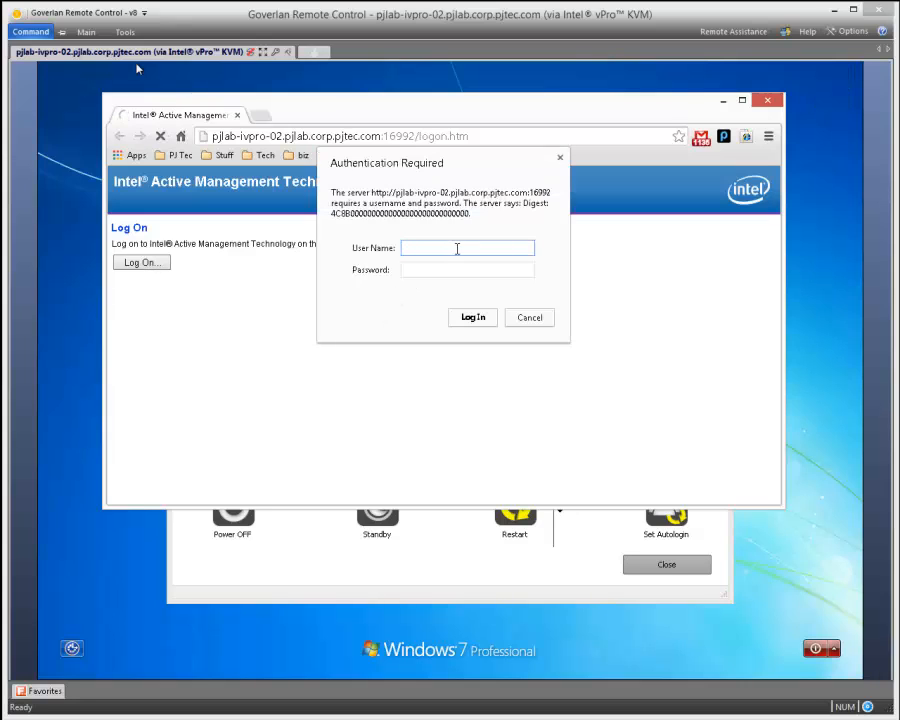
pyautogui.write('admin')
pyautogui.press('Tab')
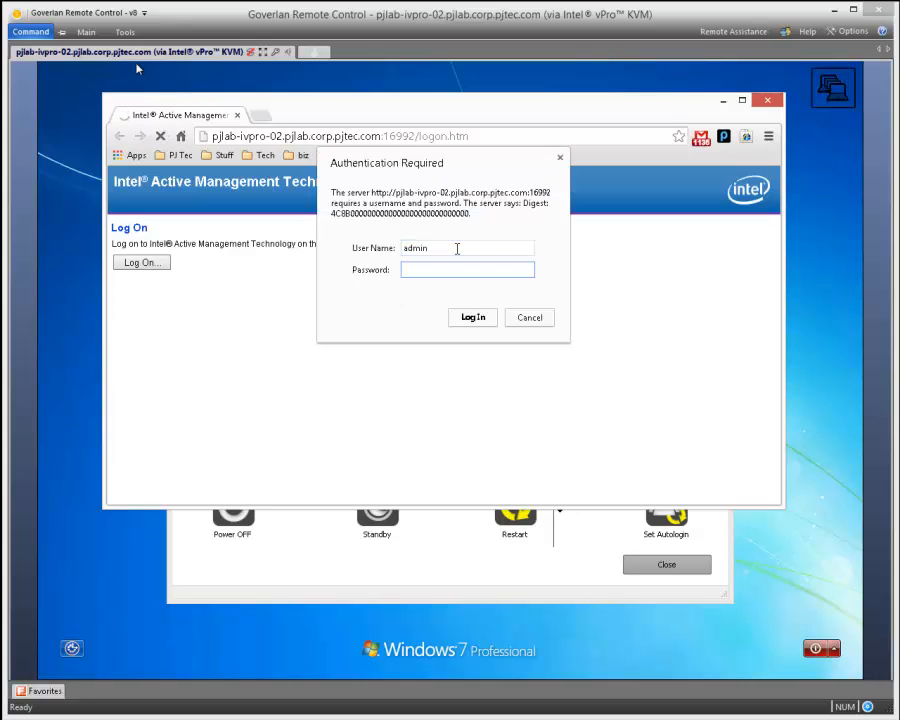
pyautogui.write('**')
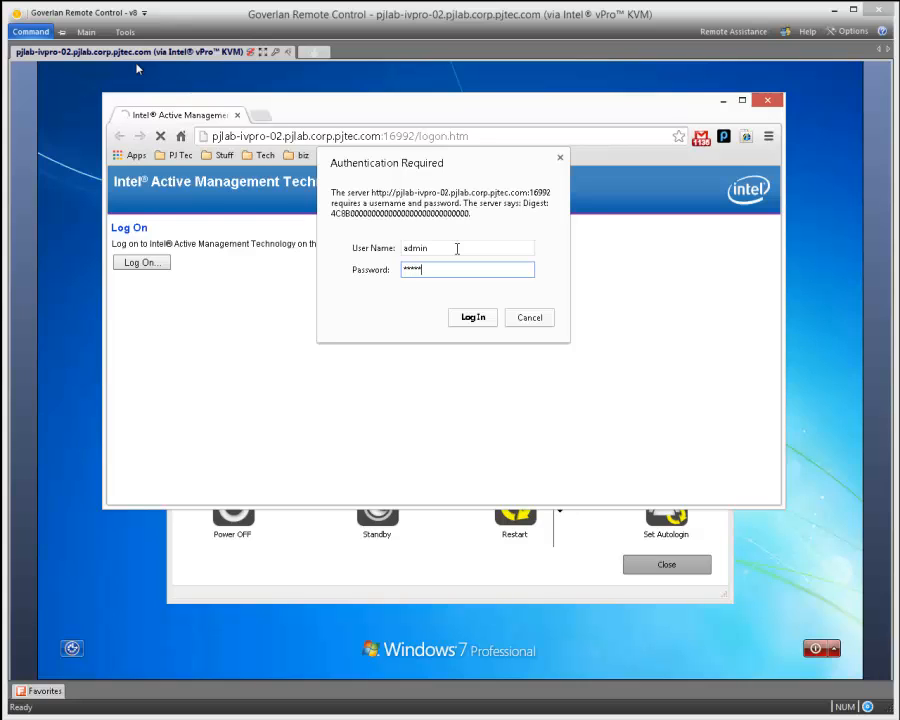
pyautogui.press('Return')
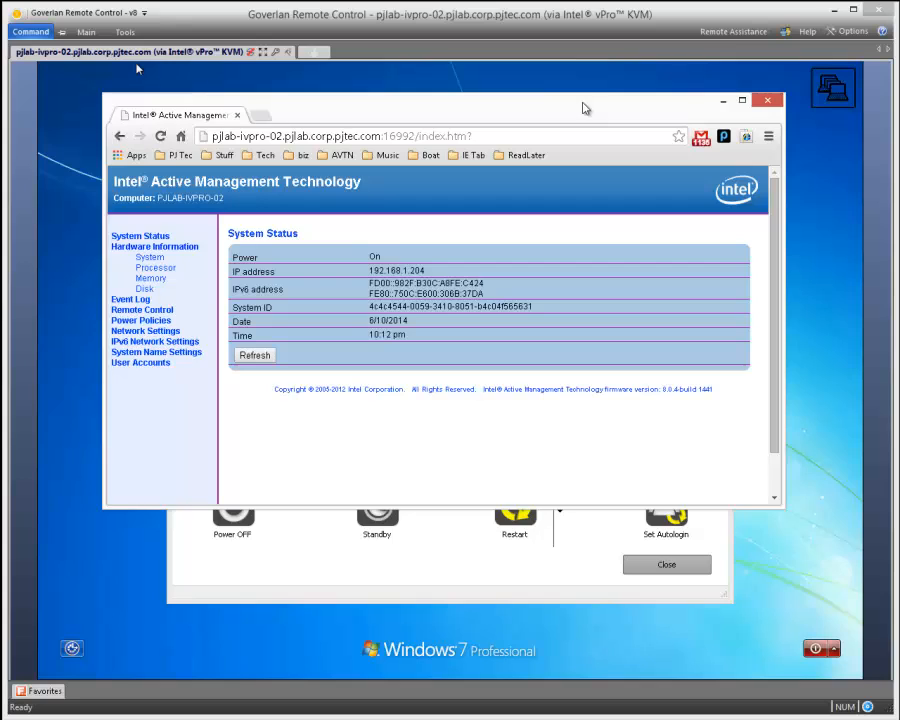
# - Close the AMT portal, review the additional restart modes for the machine, and close its power options
pyautogui.moveTo(582, 108); pyautogui.dragTo(565, 124)
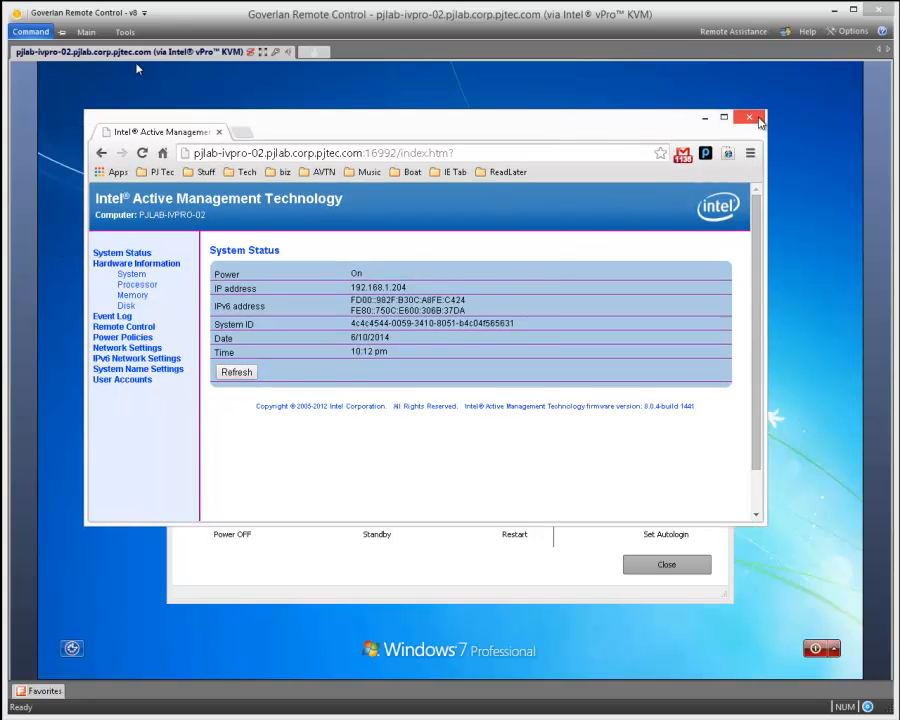
pyautogui.click(749, 118)
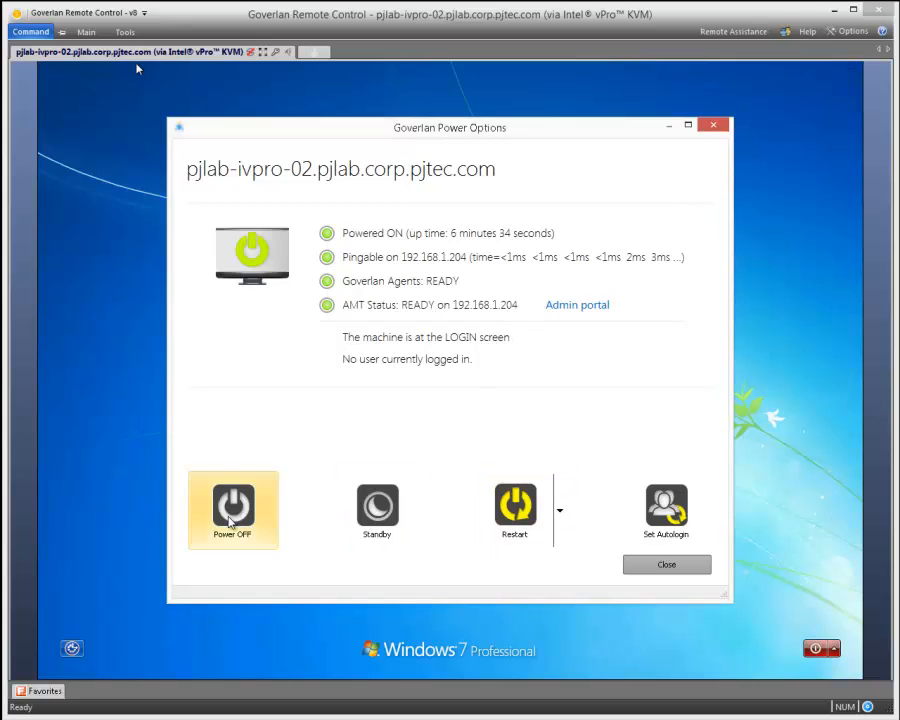
pyautogui.click(561, 512)
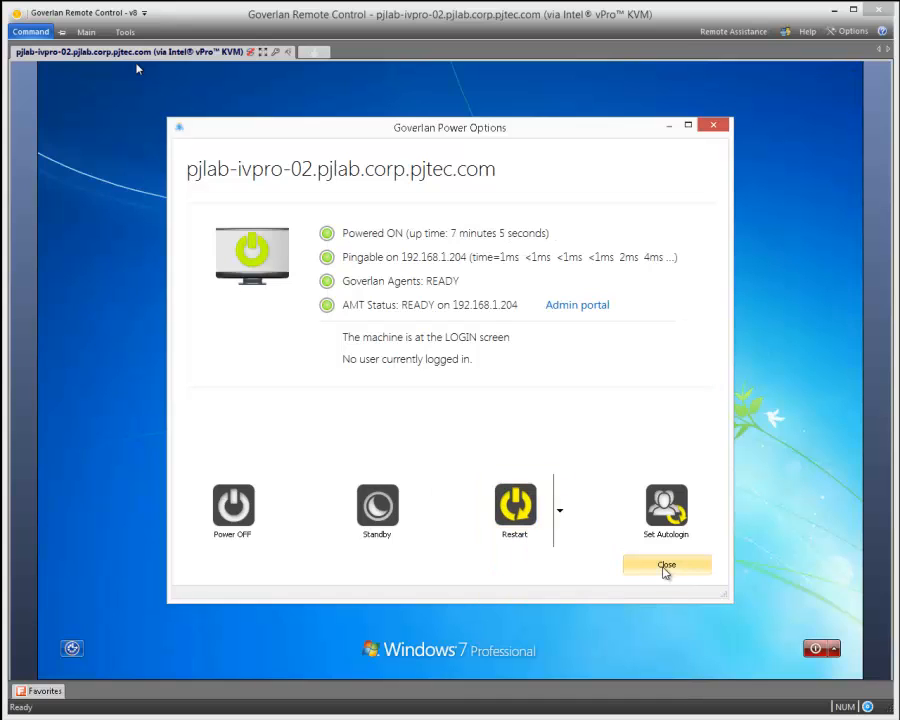
pyautogui.click(665, 567)
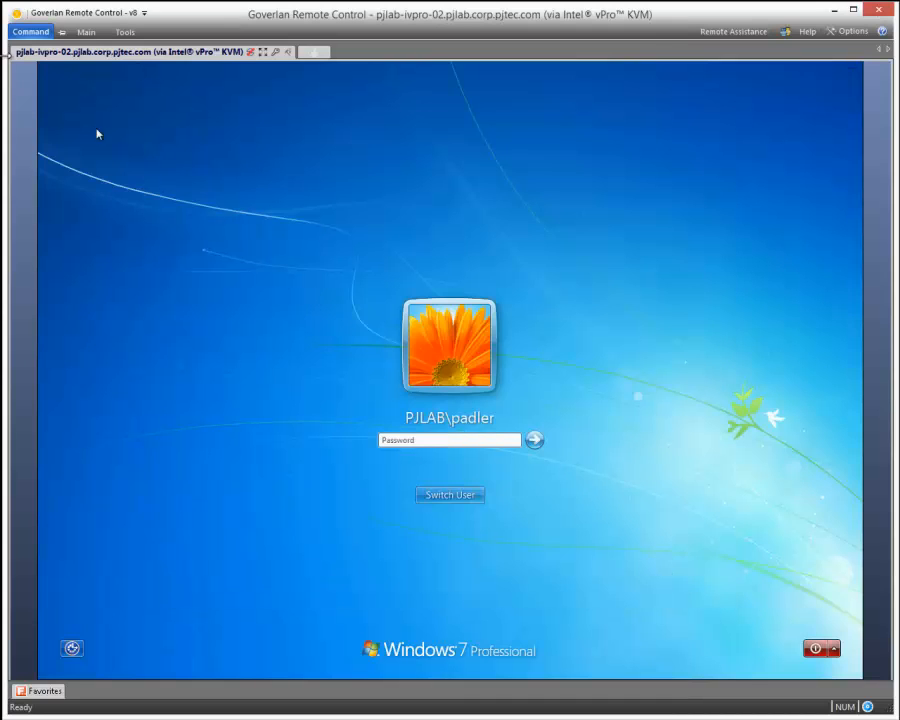
# - View the power options of PJLAB-IVPRO-02 from the favorites list, then close them
pyautogui.click(44, 691)
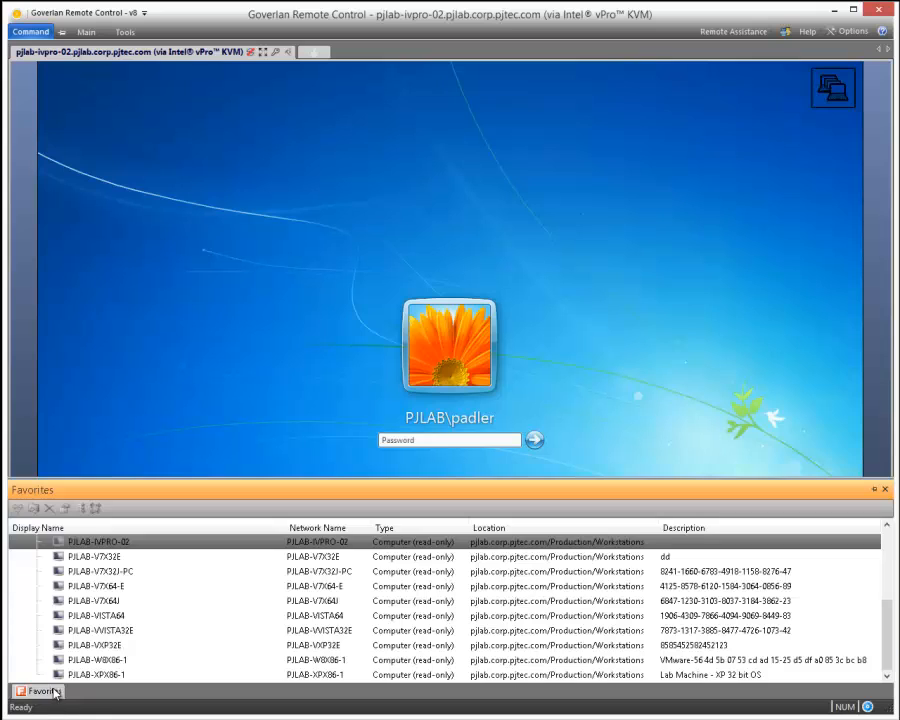
pyautogui.rightClick(106, 542)
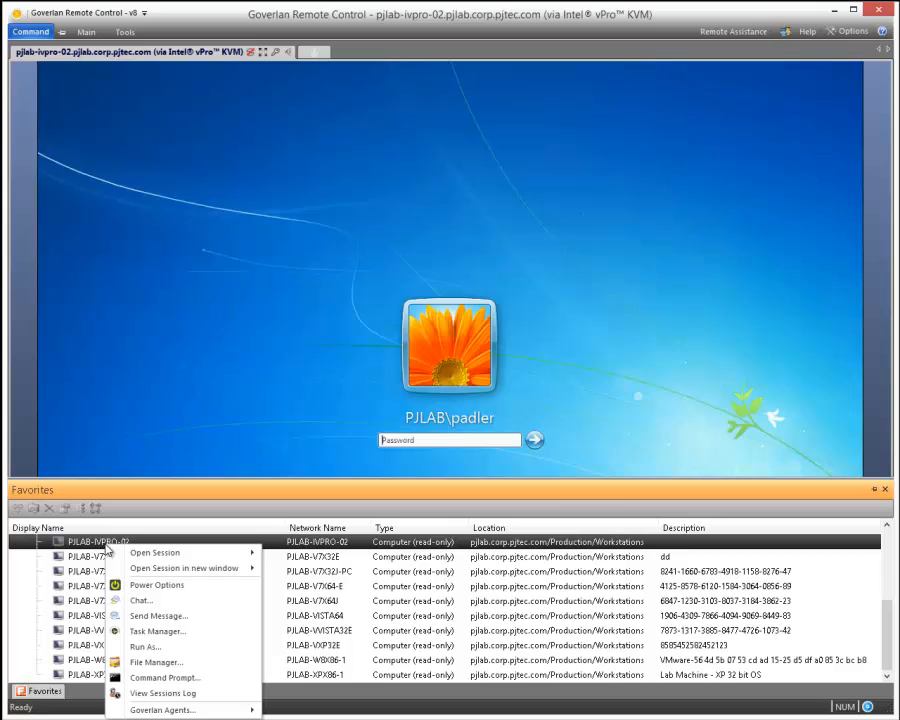
pyautogui.click(183, 589)
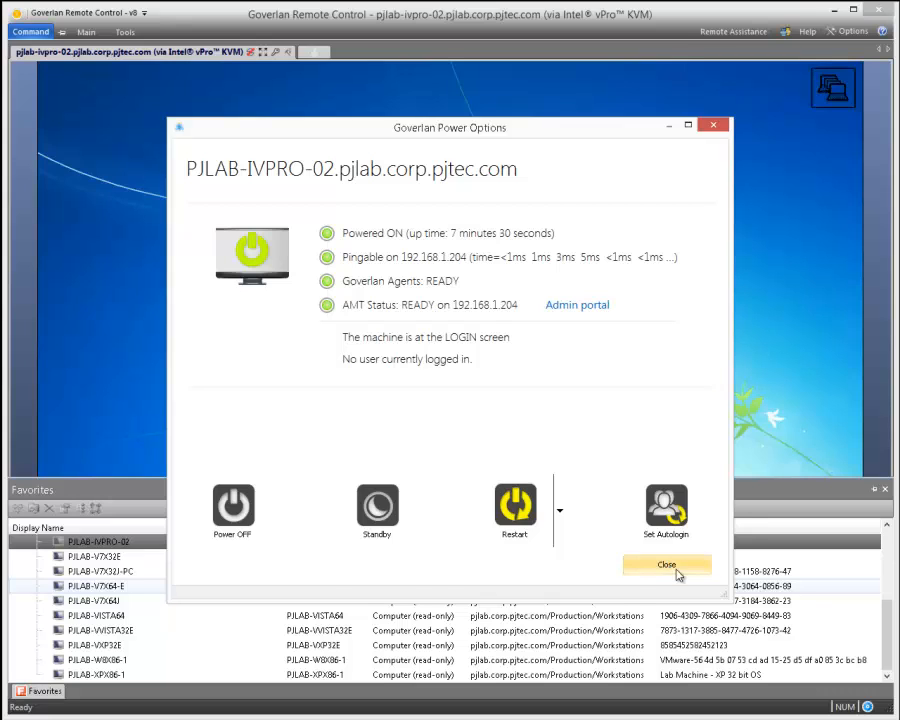
pyautogui.click(676, 574)
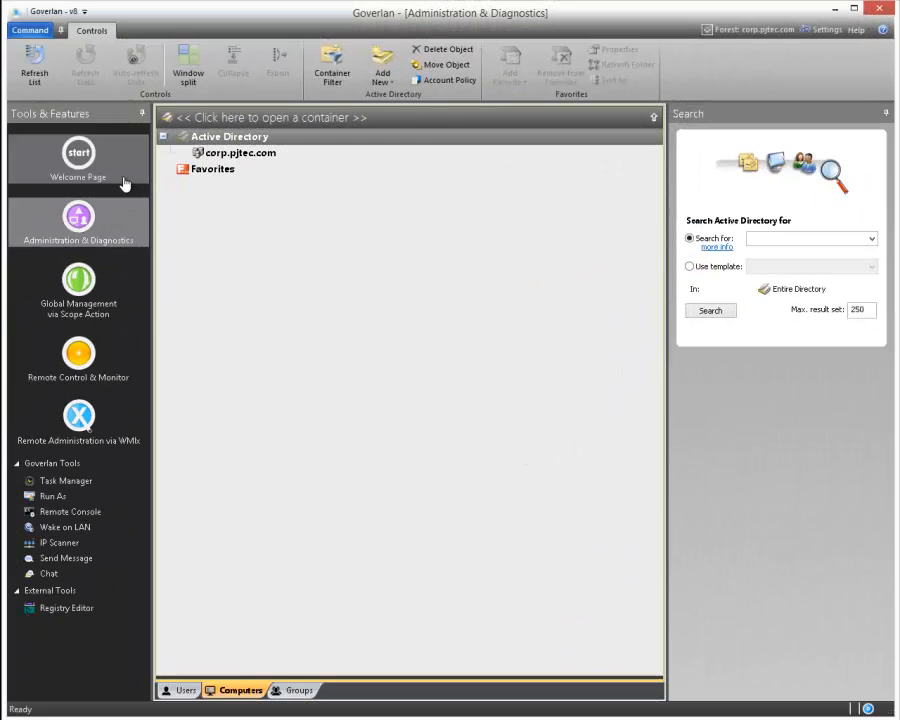
# - In Goverlan Administration & Diagnostics, search Active Directory for *ivpro* and set the focus on PJLAB-IVPRO-02
pyautogui.click(787, 239)
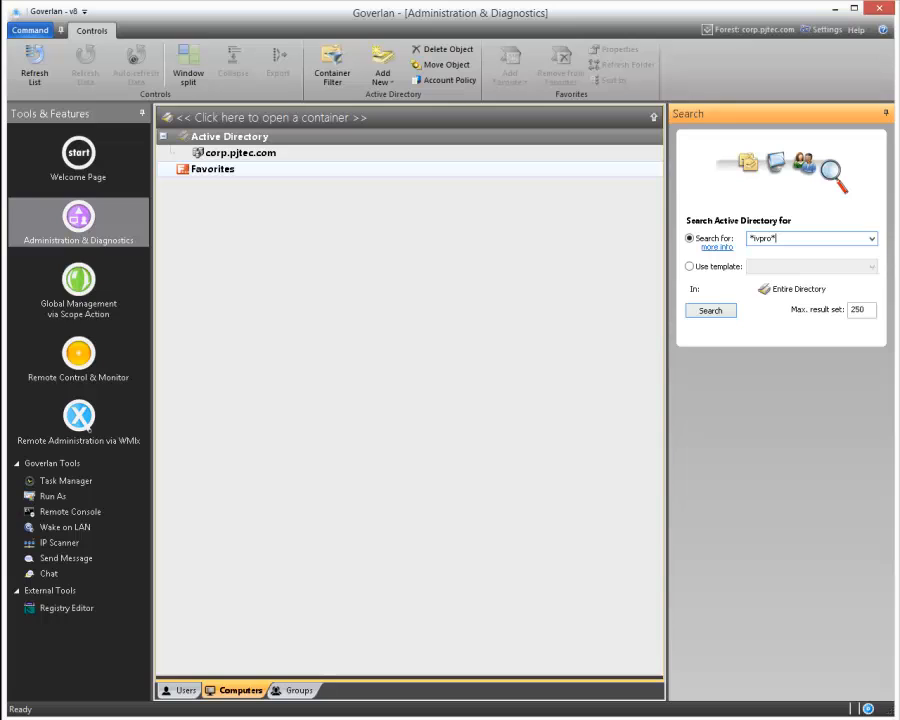
pyautogui.press('Return')
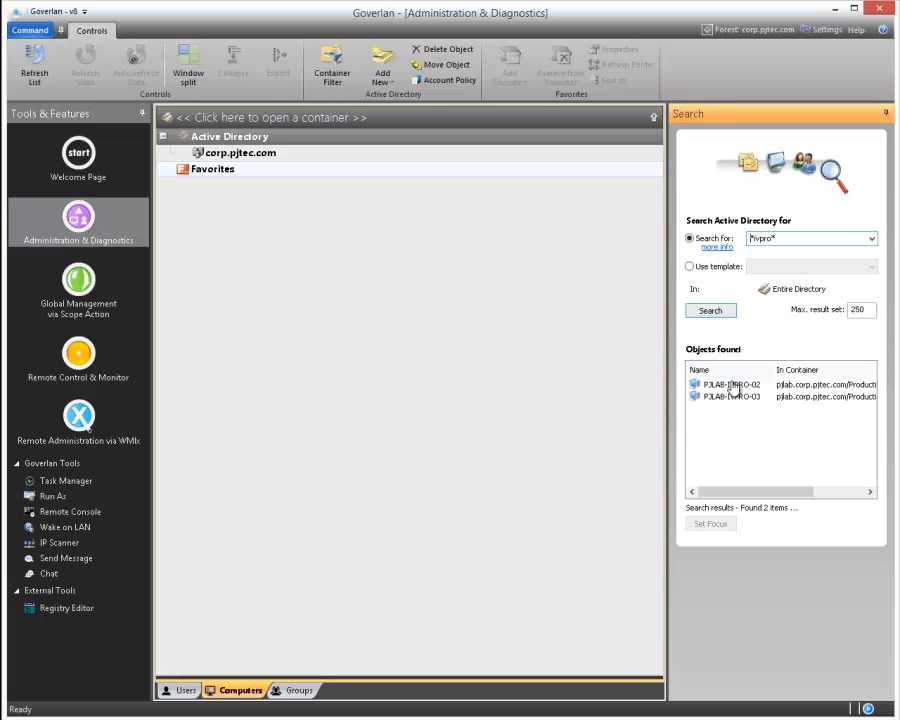
pyautogui.click(735, 385)
pyautogui.click(713, 526)
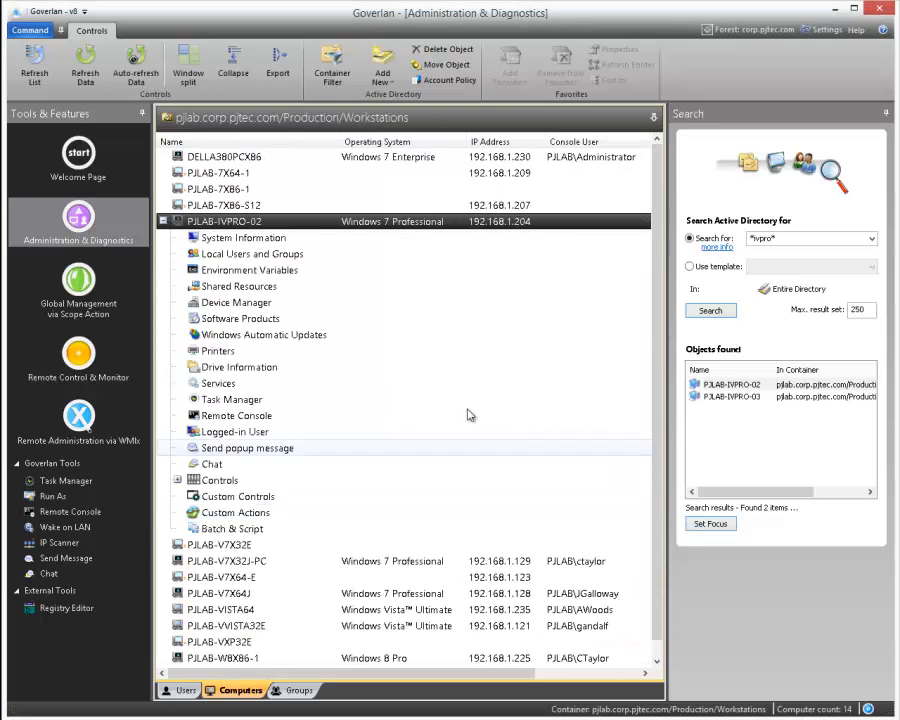
# - View the power options under the Controls node of PJLAB-IVPRO-02, then close them
pyautogui.doubleClick(222, 481)
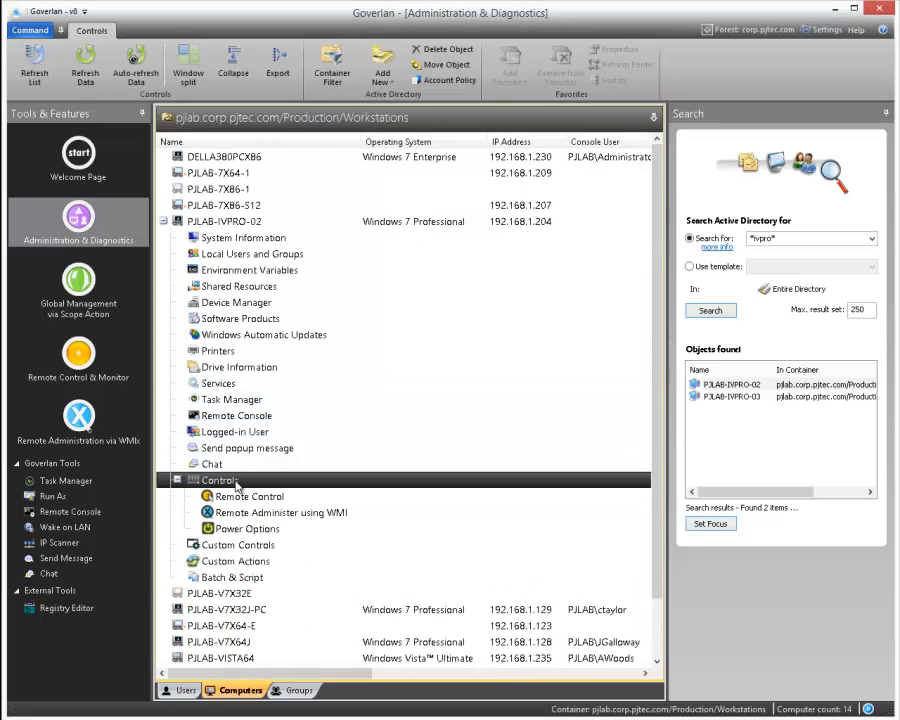
pyautogui.click(238, 535)
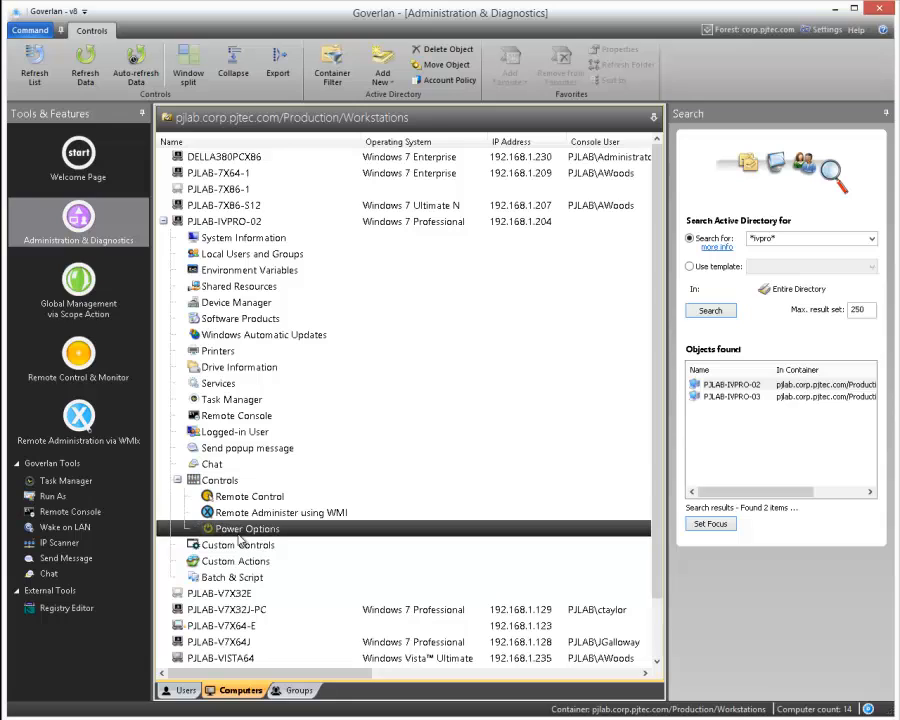
pyautogui.doubleClick(240, 536)
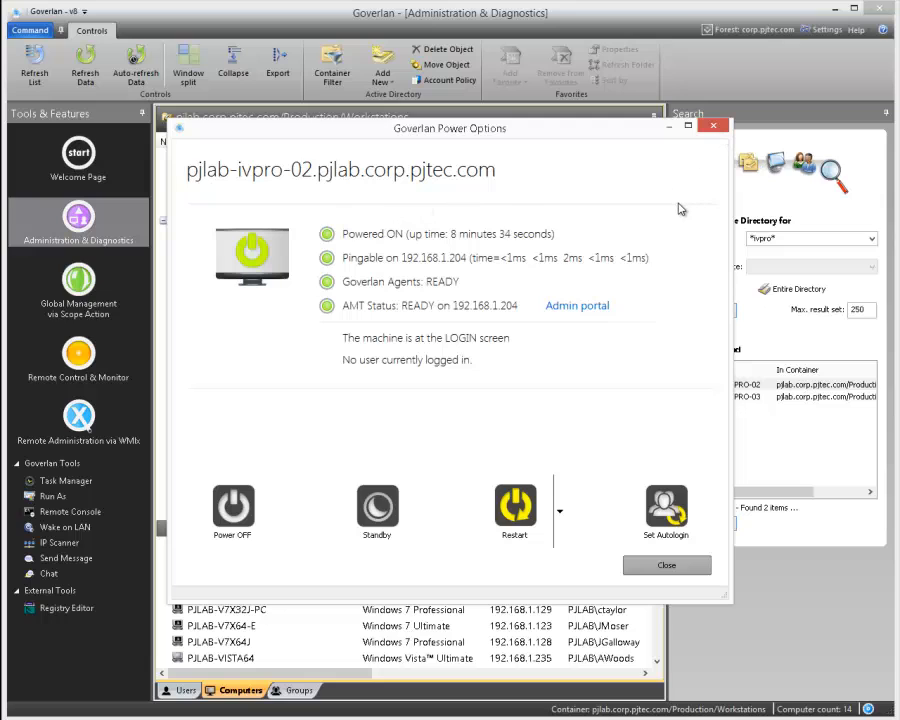
pyautogui.click(712, 127)
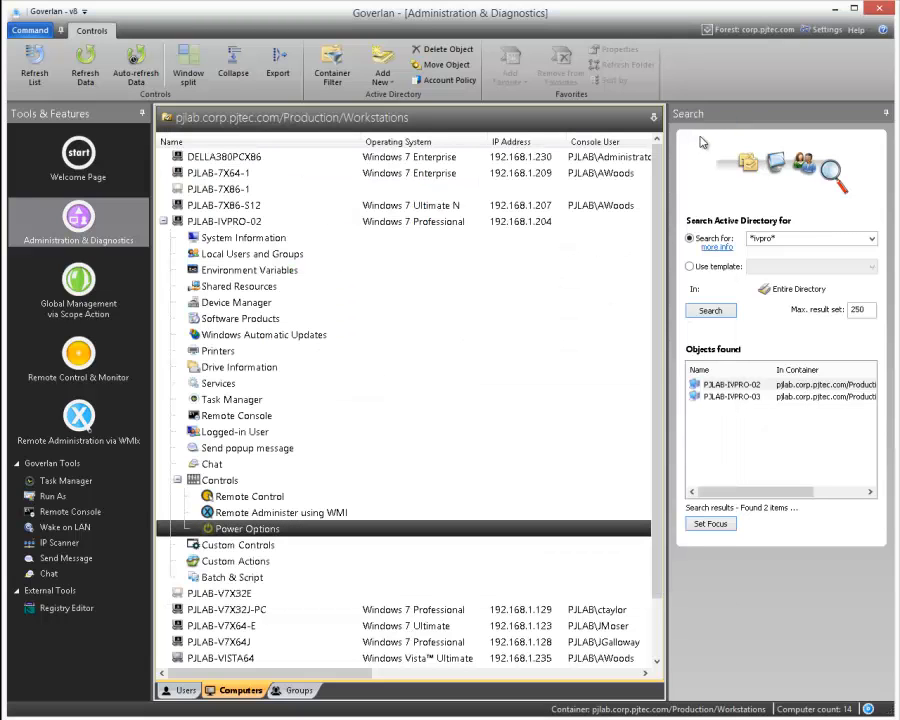
# - Start a new scope action in Global Management and name it AMT Reboot
pyautogui.click(79, 288)
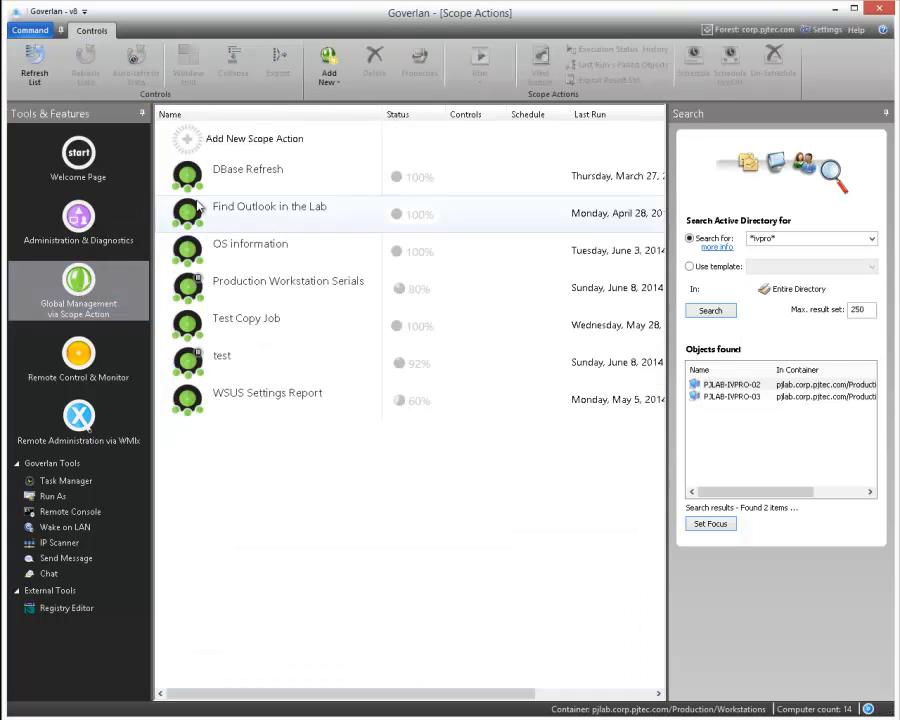
pyautogui.click(243, 145)
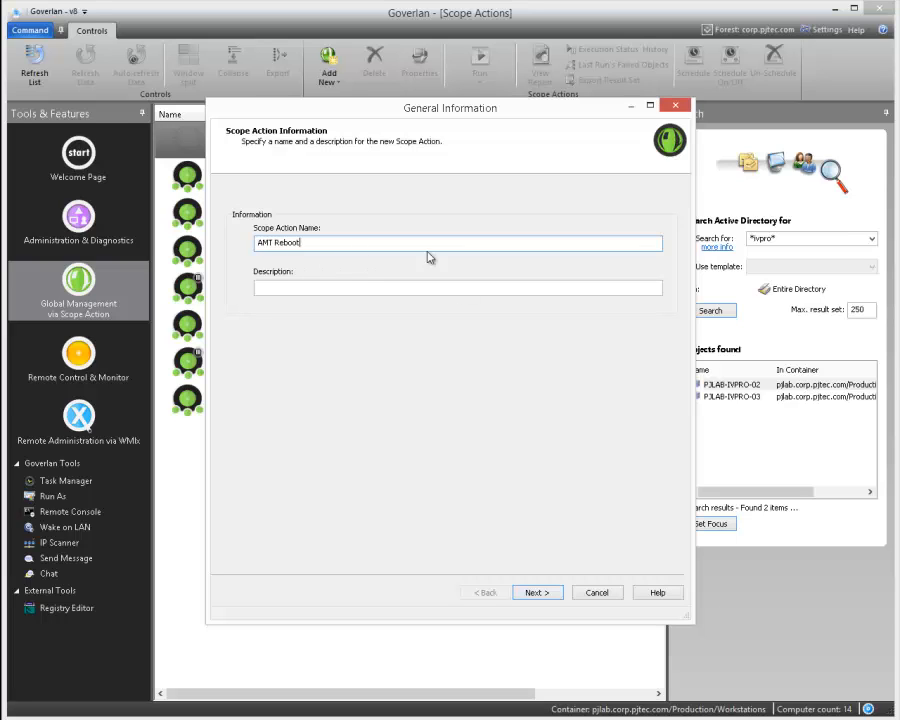
pyautogui.click(533, 594)
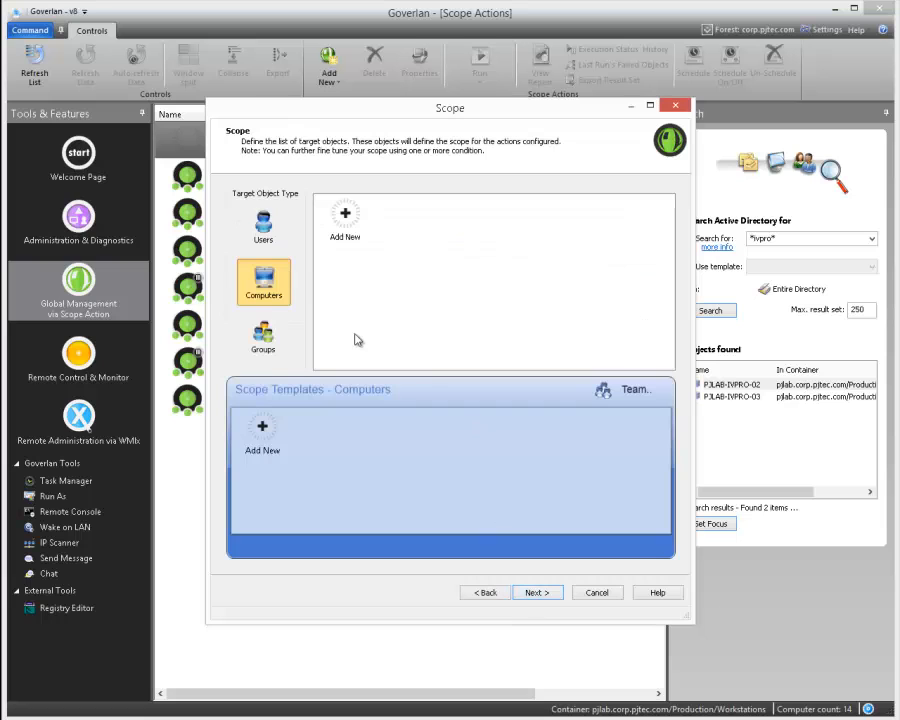
# - Add a computer scope containing the individual machine pjlab-ivpro-02 and continue to the actions page
pyautogui.click(343, 218)
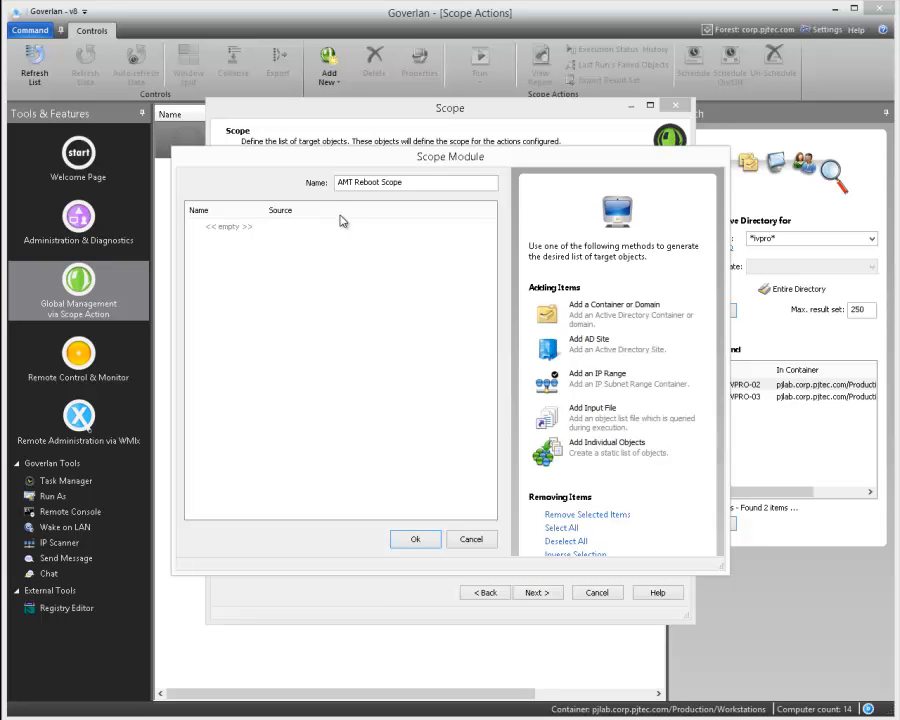
pyautogui.click(603, 447)
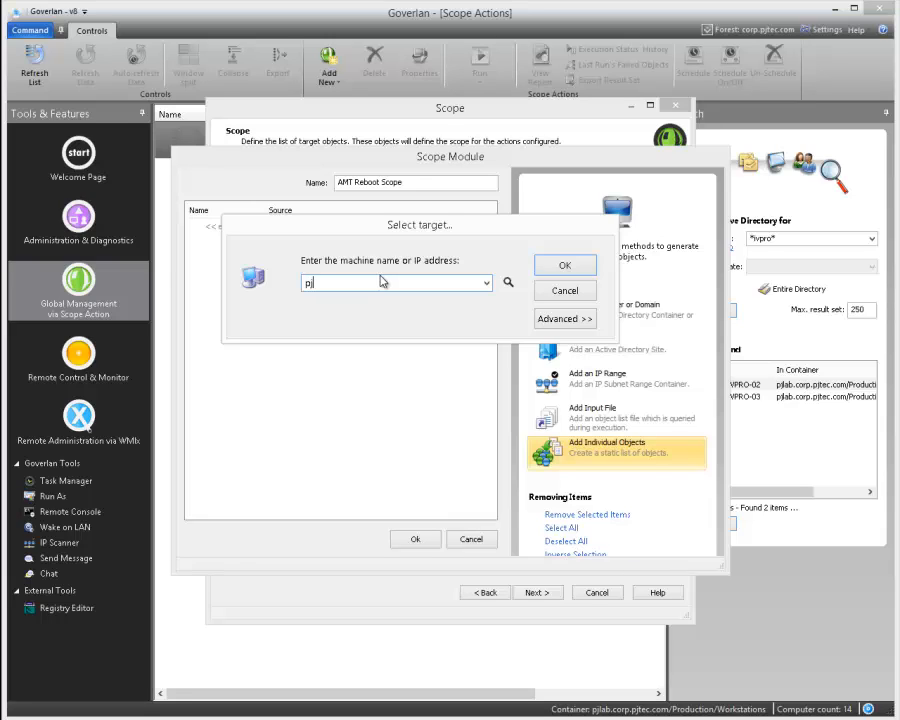
pyautogui.write('pjlab-ivpro-02')
pyautogui.click(560, 266)
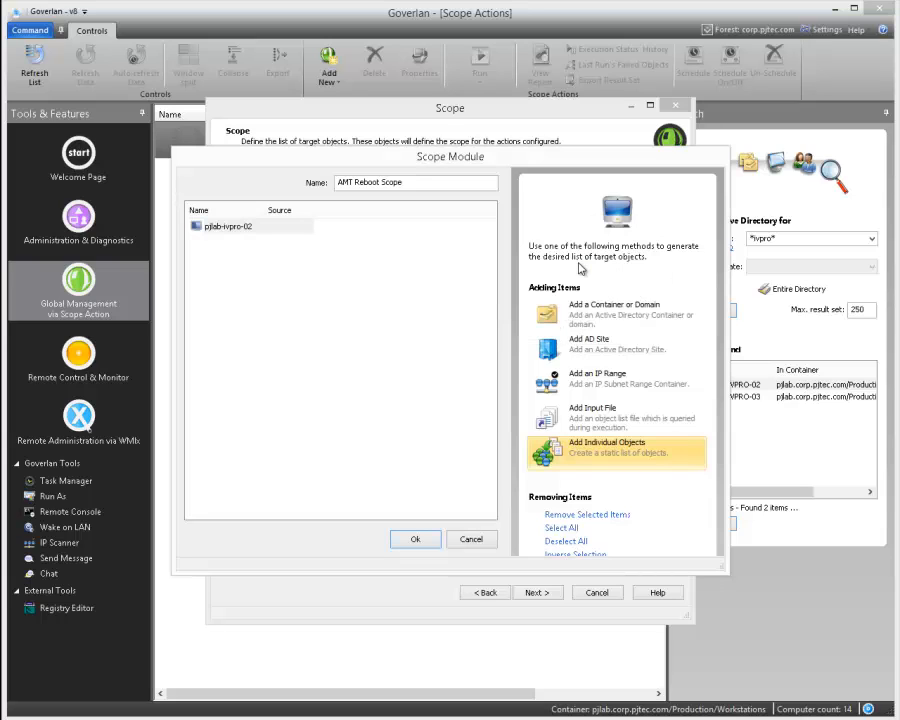
pyautogui.click(418, 541)
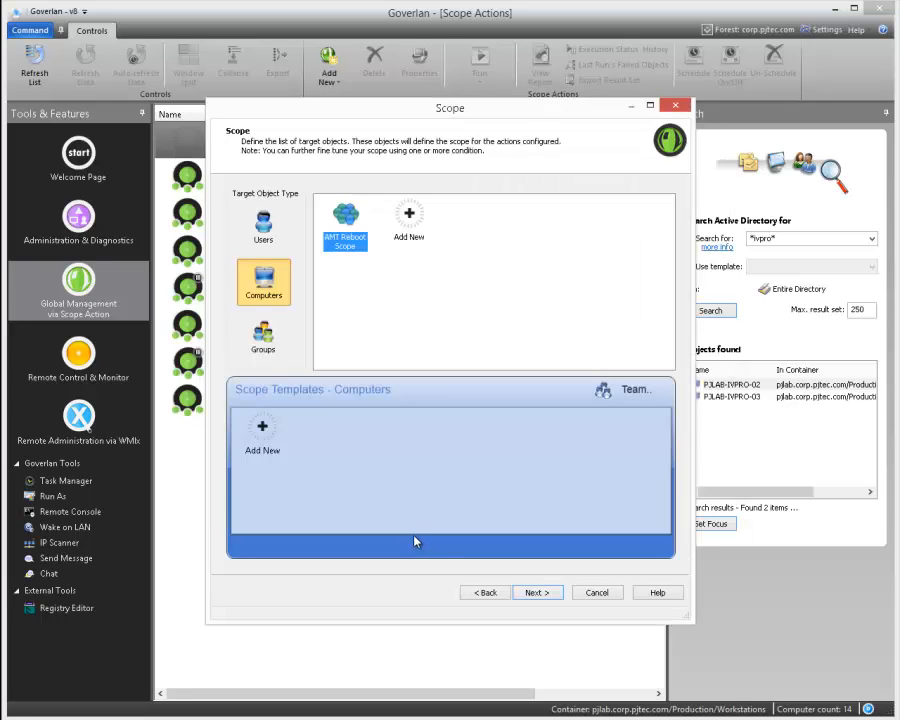
pyautogui.click(557, 595)
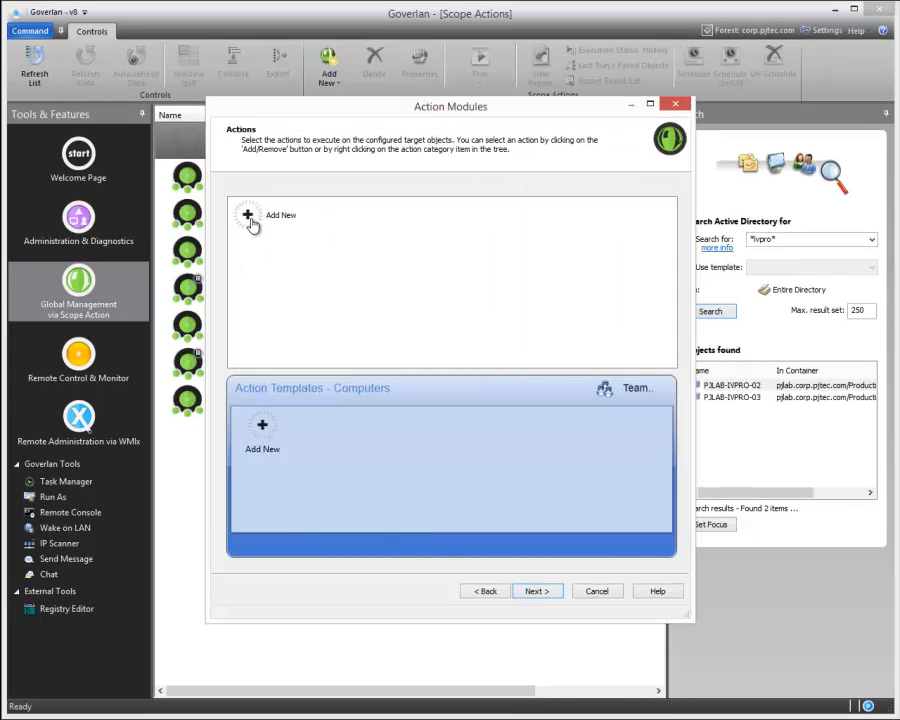
# - Add an action module that executes the computer power action Restart (via Intel® AMT), and continue to the run settings
pyautogui.click(250, 217)
pyautogui.click(250, 217)
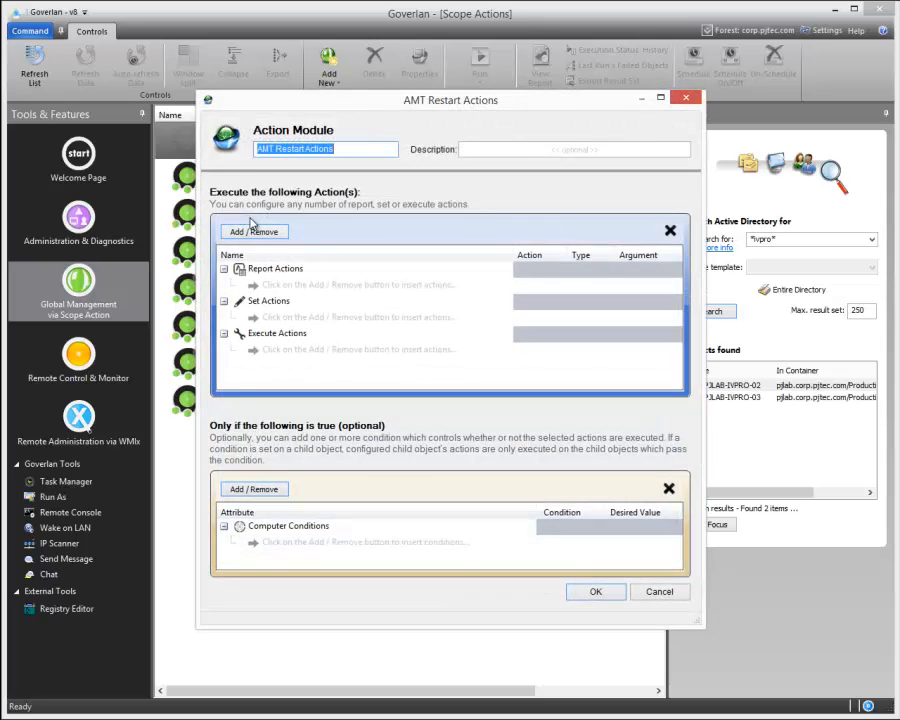
pyautogui.moveTo(279, 103); pyautogui.dragTo(93, 58)
pyautogui.click(133, 191)
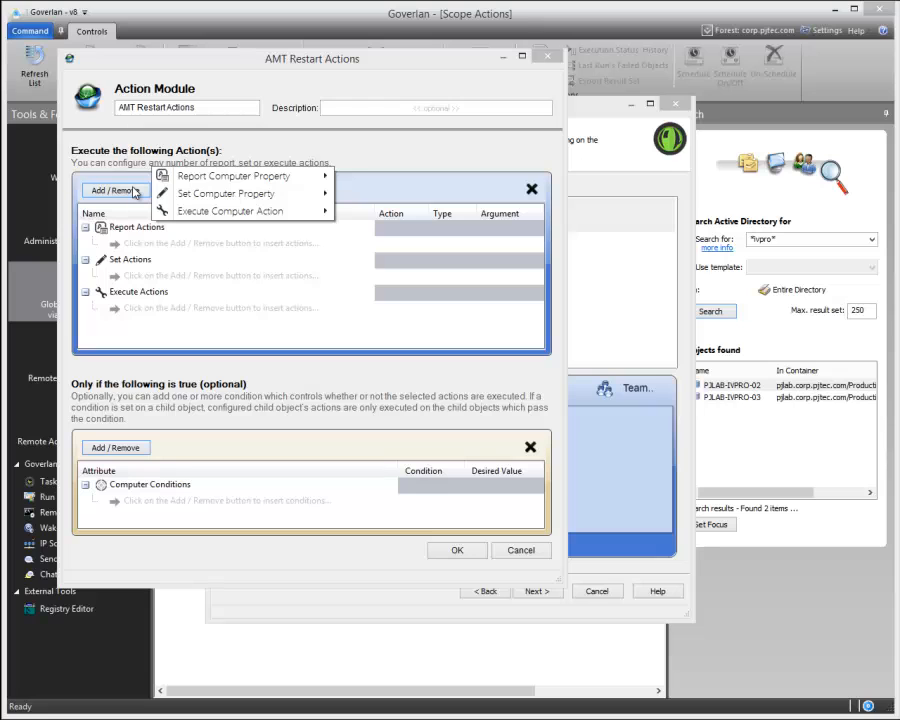
pyautogui.moveTo(183, 210)
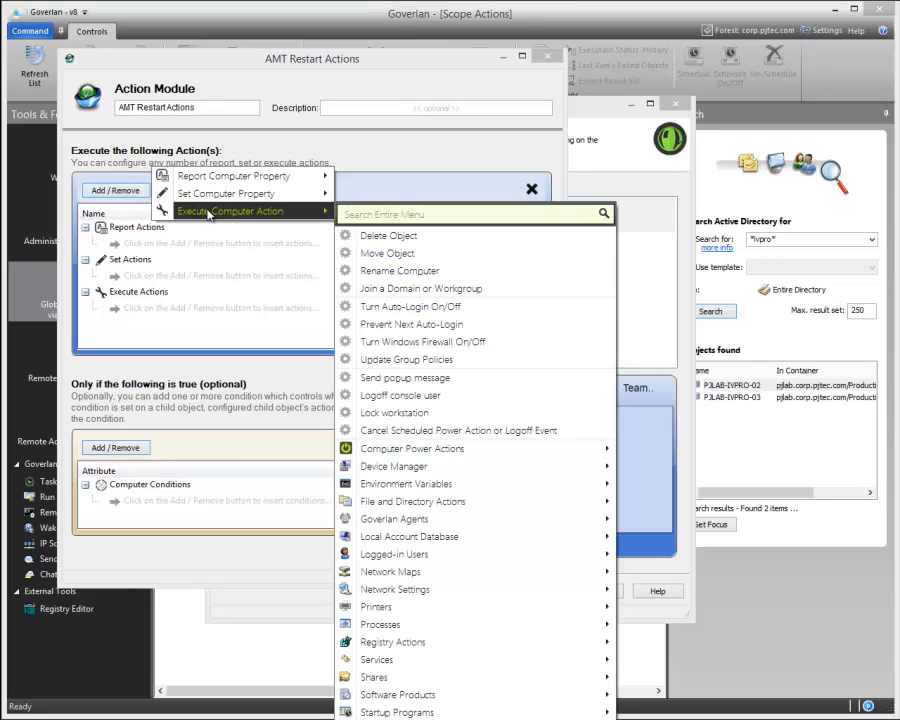
pyautogui.moveTo(425, 452)
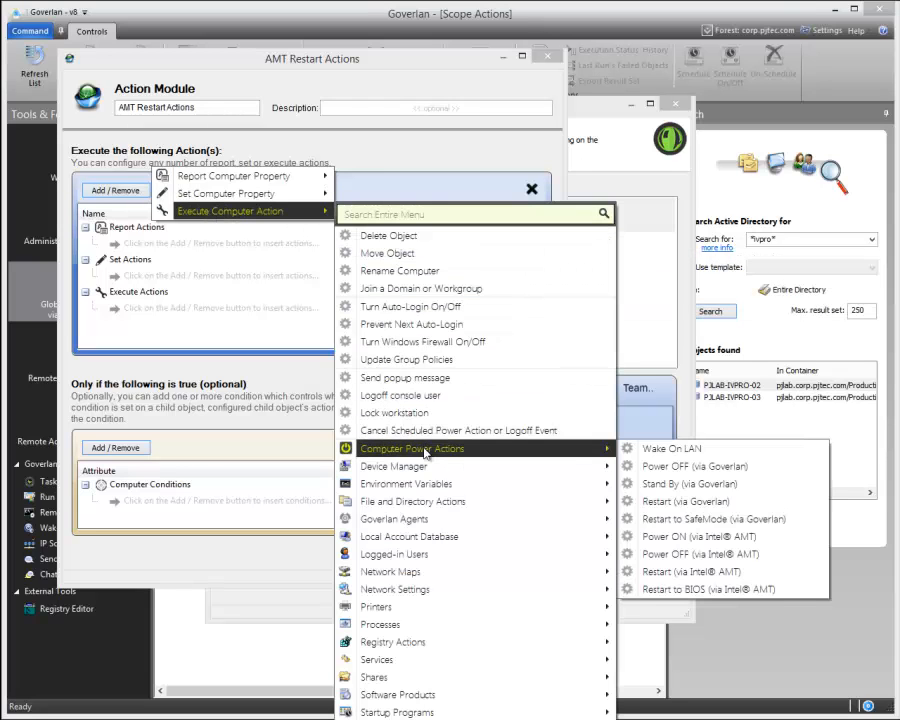
pyautogui.click(673, 572)
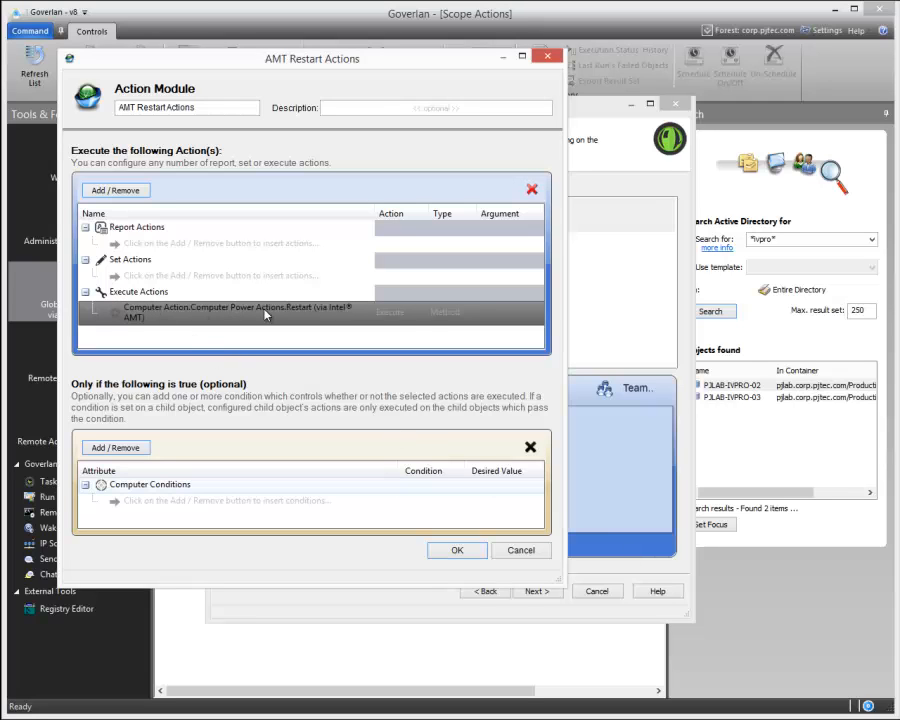
pyautogui.click(452, 550)
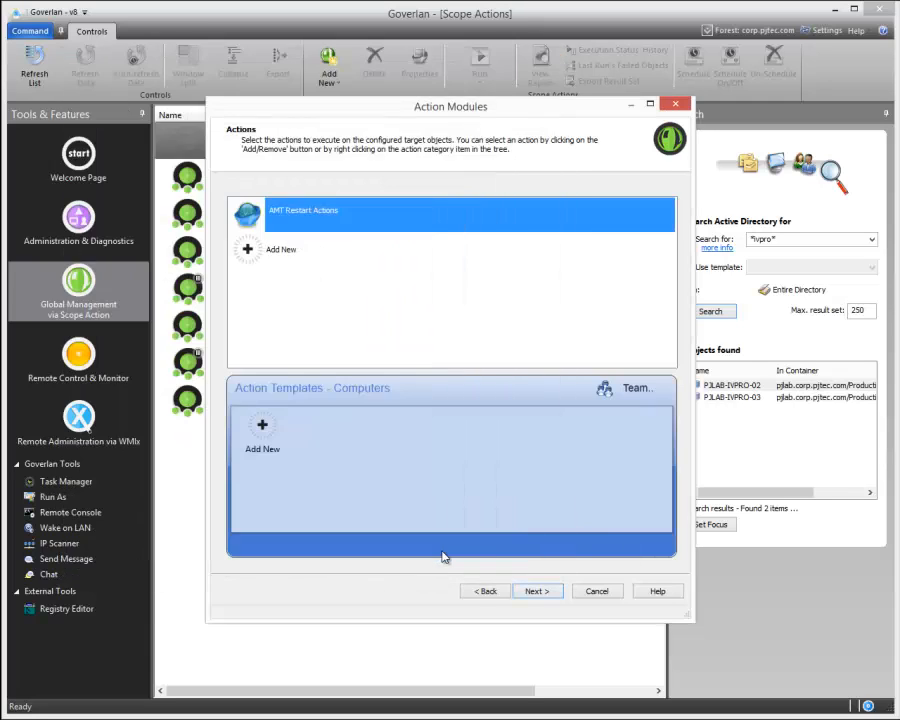
pyautogui.click(538, 592)
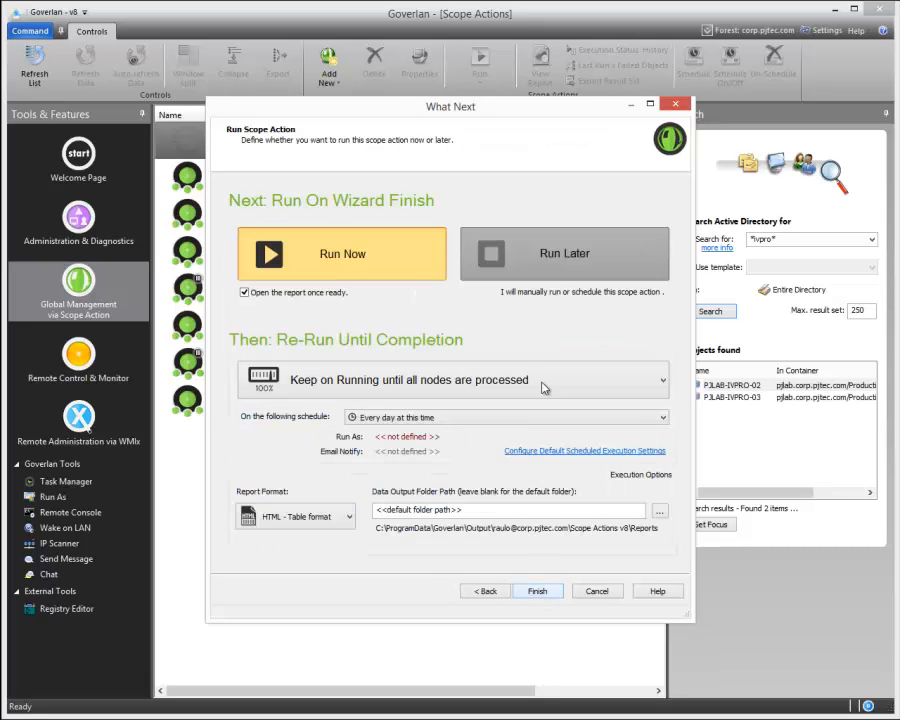